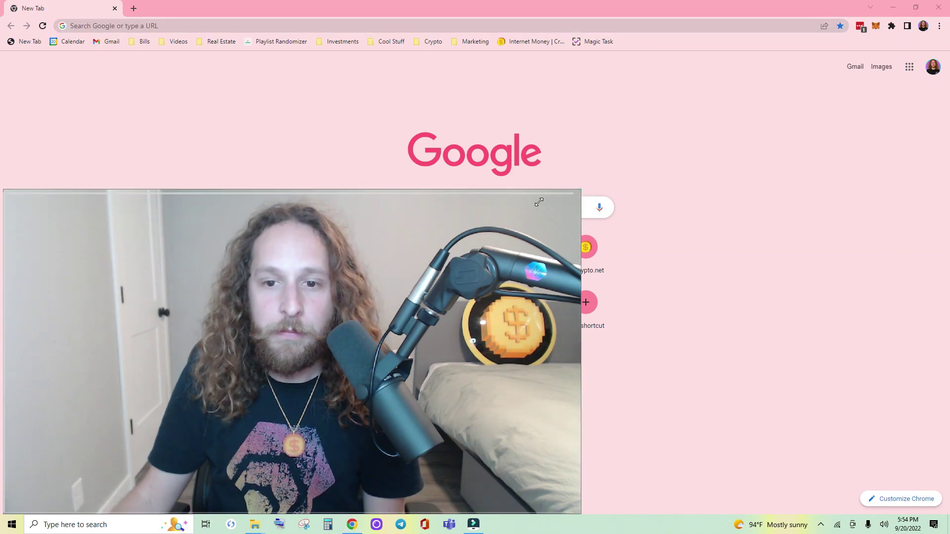
Open app.icosa.pro/apps/hex and connect the MetaMask wallet, unlocking it with the password
left_click_drag(582, 191, 218, 394)
left_click(159, 25)
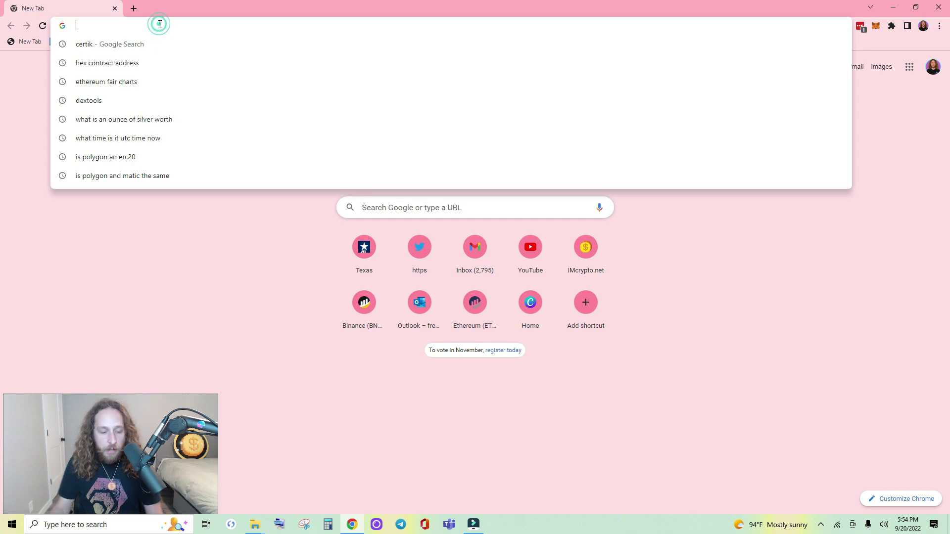
type("app.icosa.pro/apps/hex")
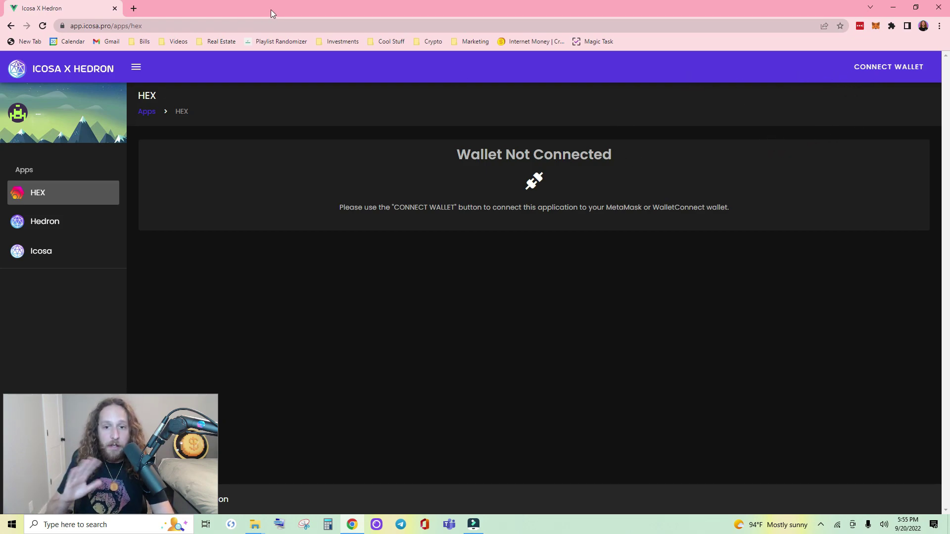
left_click(877, 72)
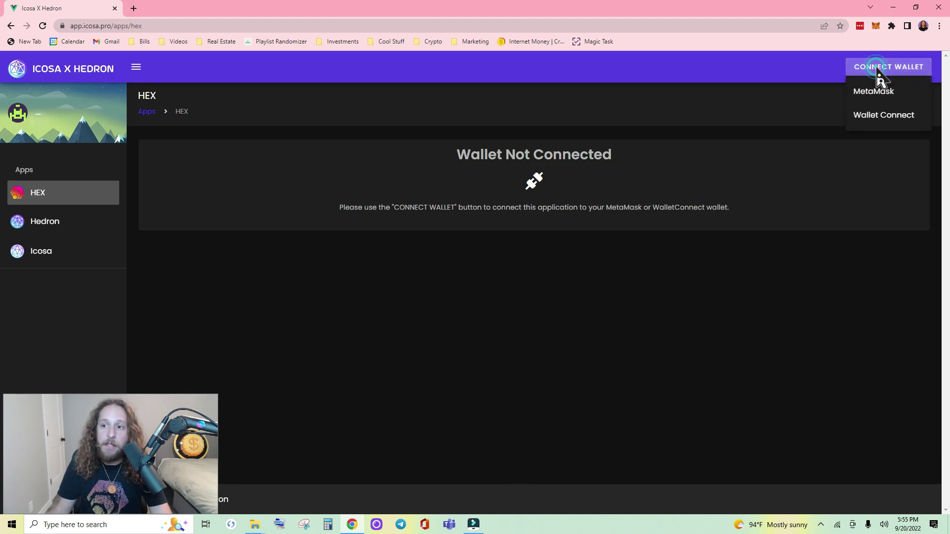
left_click(876, 92)
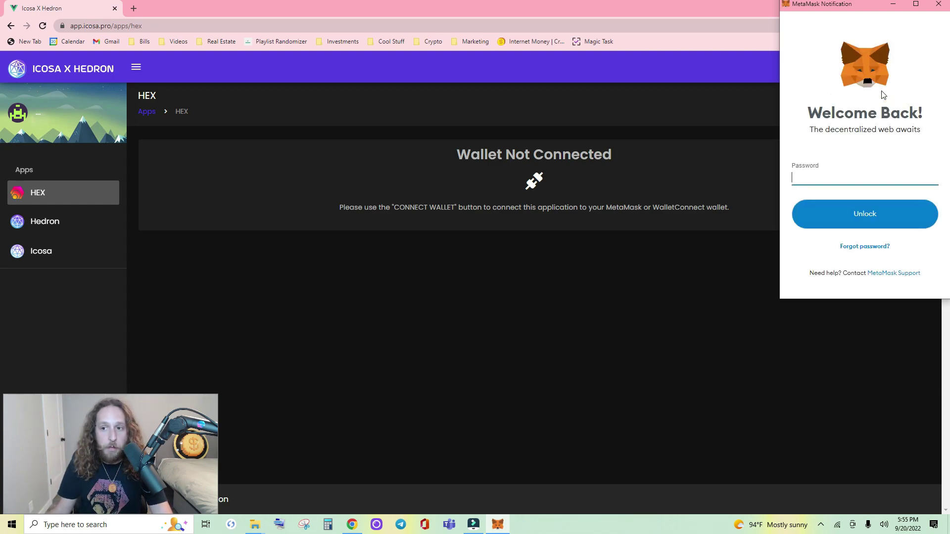
type("••")
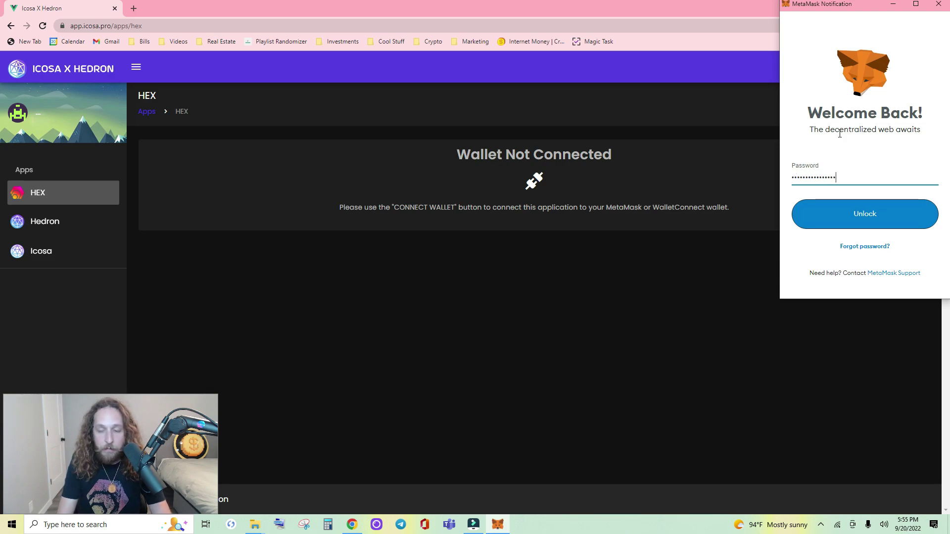
type("•")
key("Return")
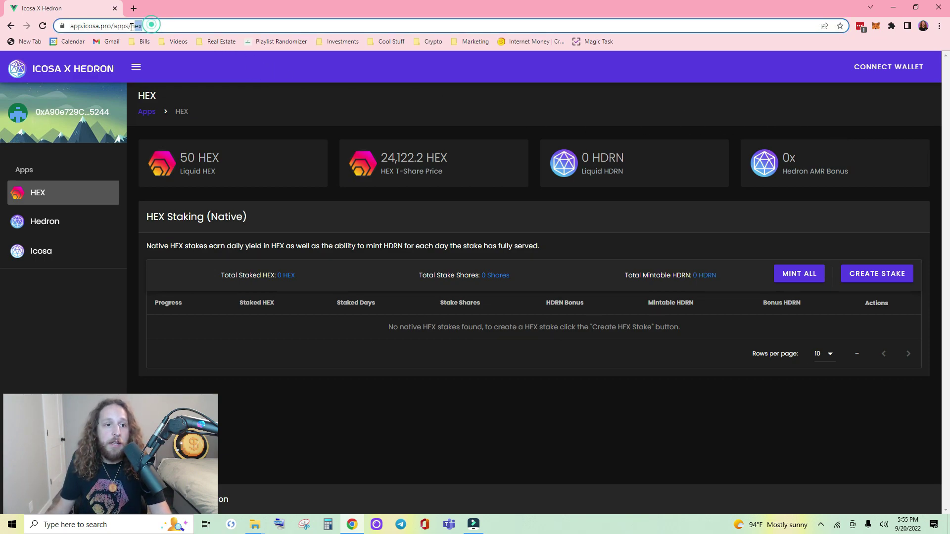
Strip apps/hex to load the app.icosa.pro root, then navigate the tab to google.com
left_click_drag(153, 26, 116, 26)
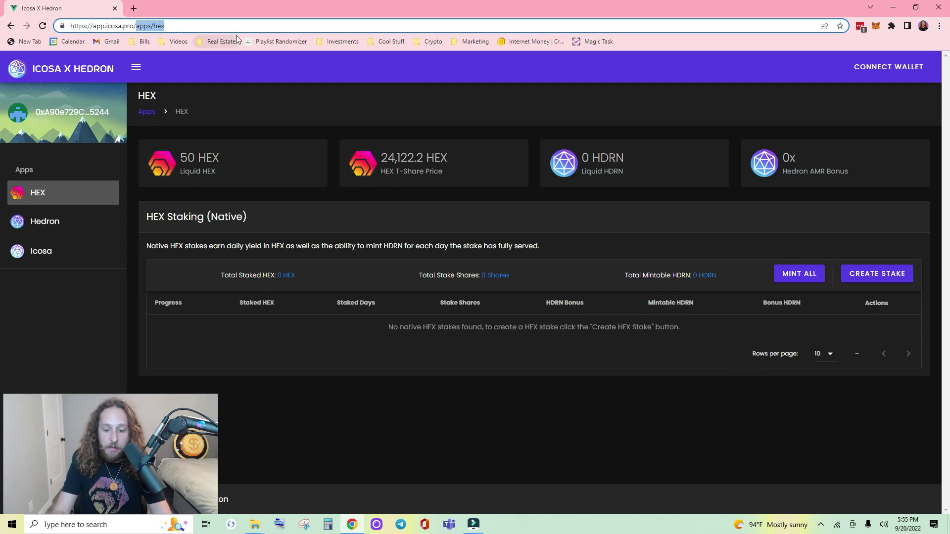
key("BackSpace")
key("Return")
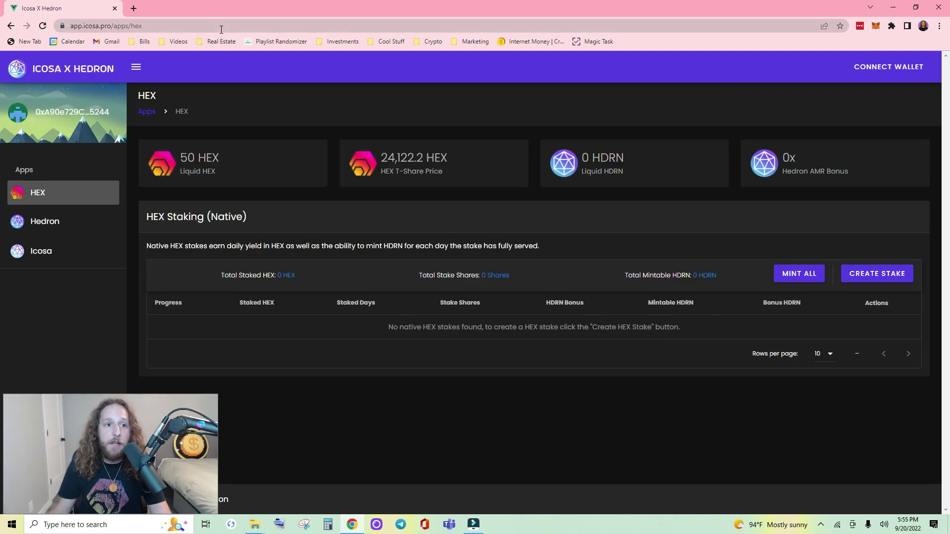
left_click(220, 30)
type("g")
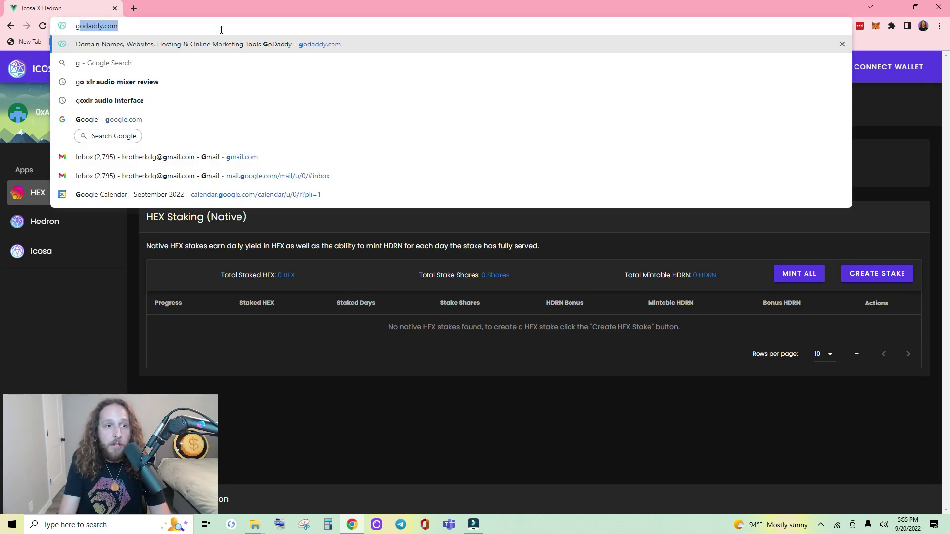
type("oog")
key("Return")
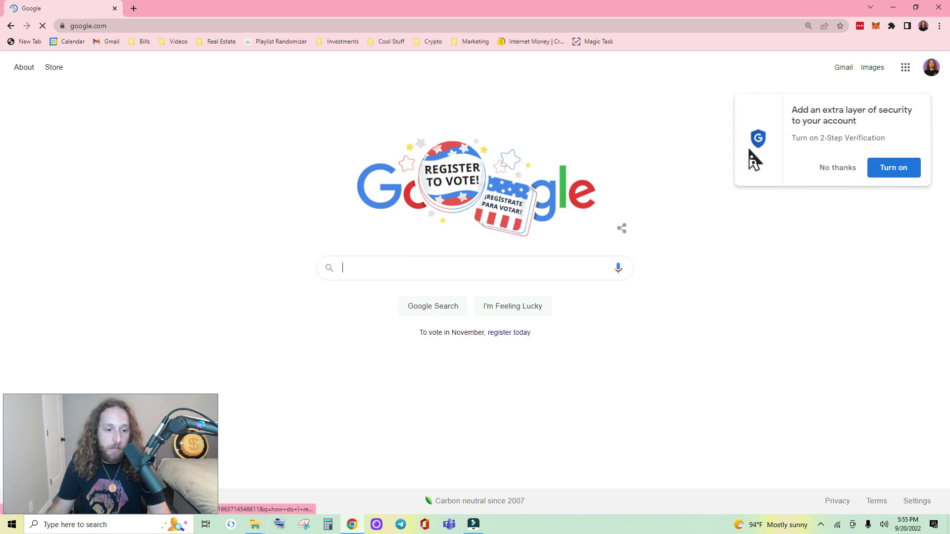
Clear the last hour of Chrome browsing data from Privacy and security, then close Chrome
left_click(940, 27)
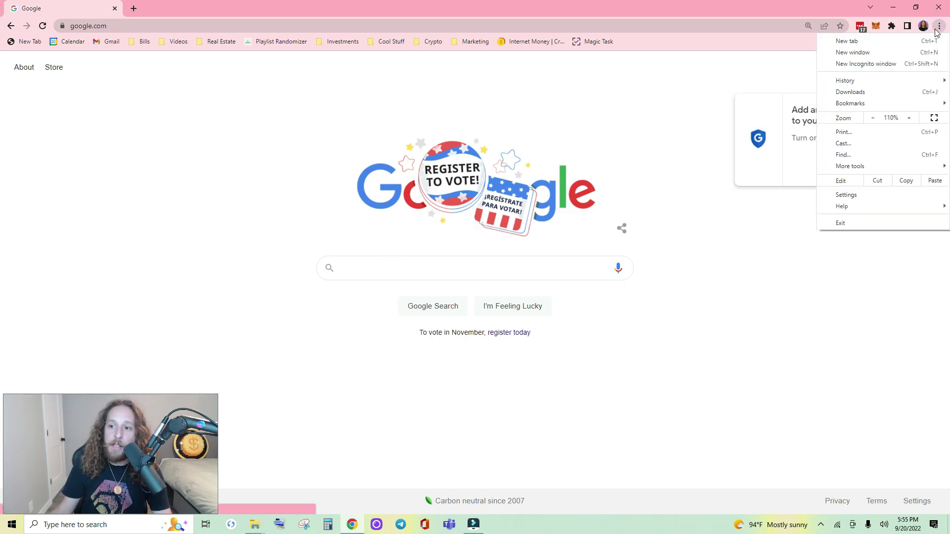
left_click(846, 194)
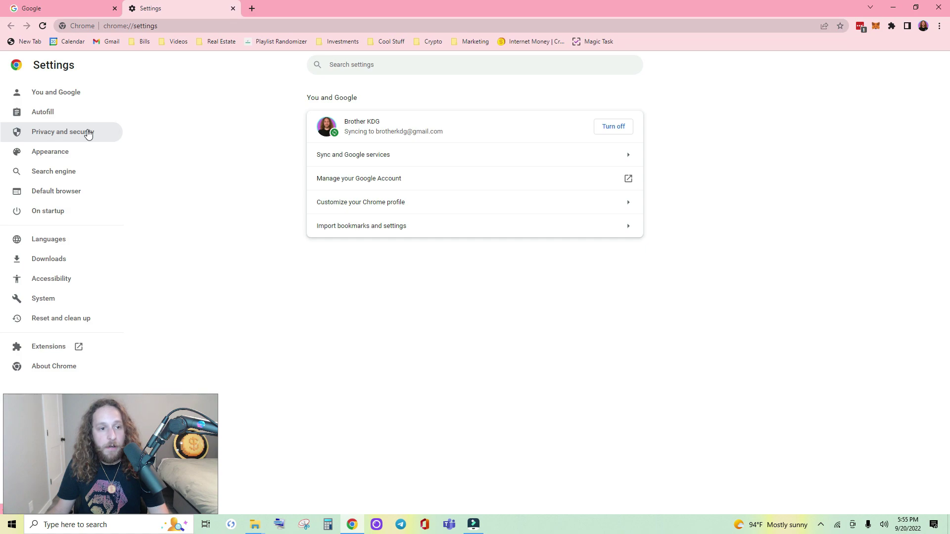
left_click(89, 133)
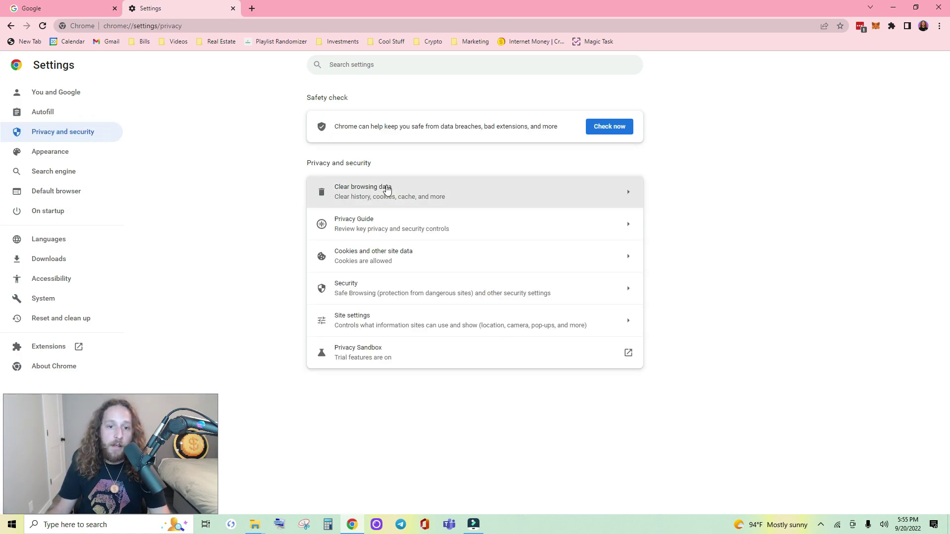
left_click(386, 190)
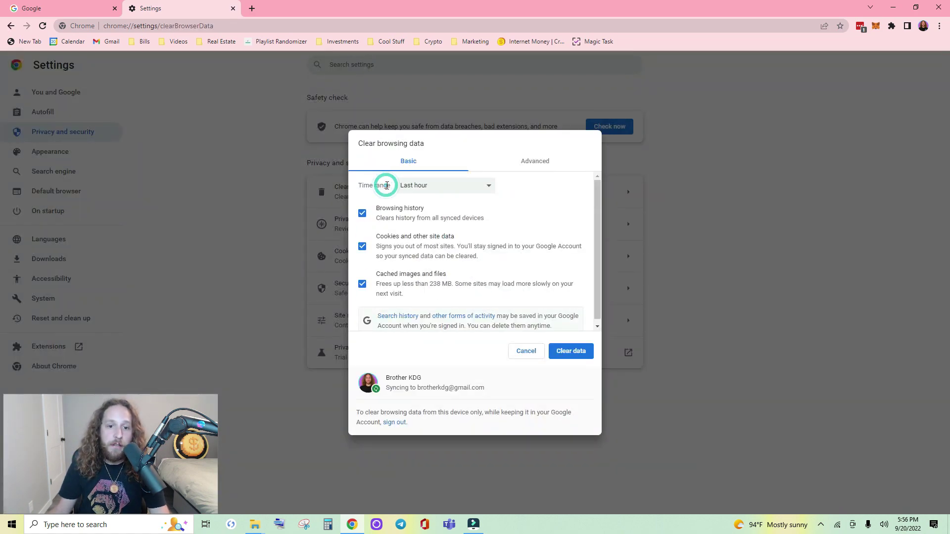
left_click(575, 353)
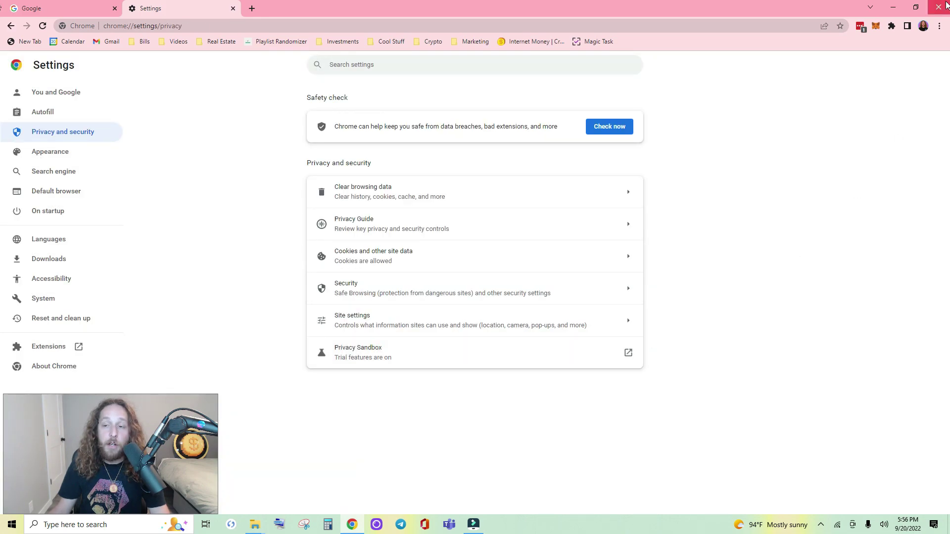
left_click(940, 7)
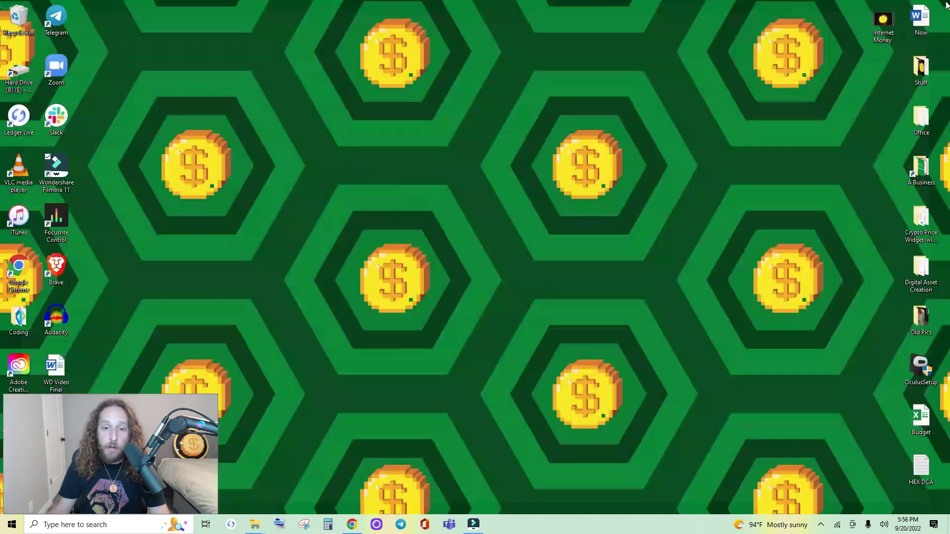
Reopen Chrome on app.icosa.pro and choose MetaMask under the wallet connection options
left_click(354, 525)
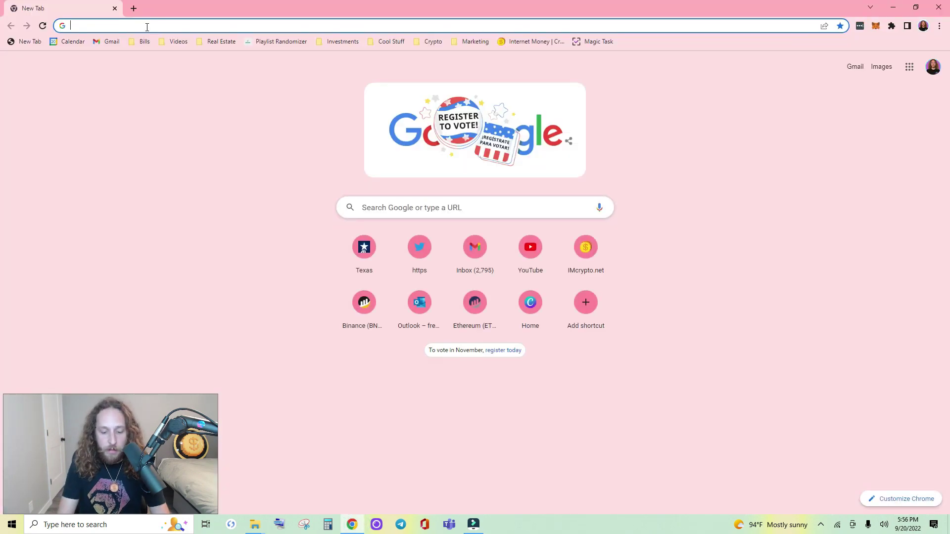
type("ap")
key("Return")
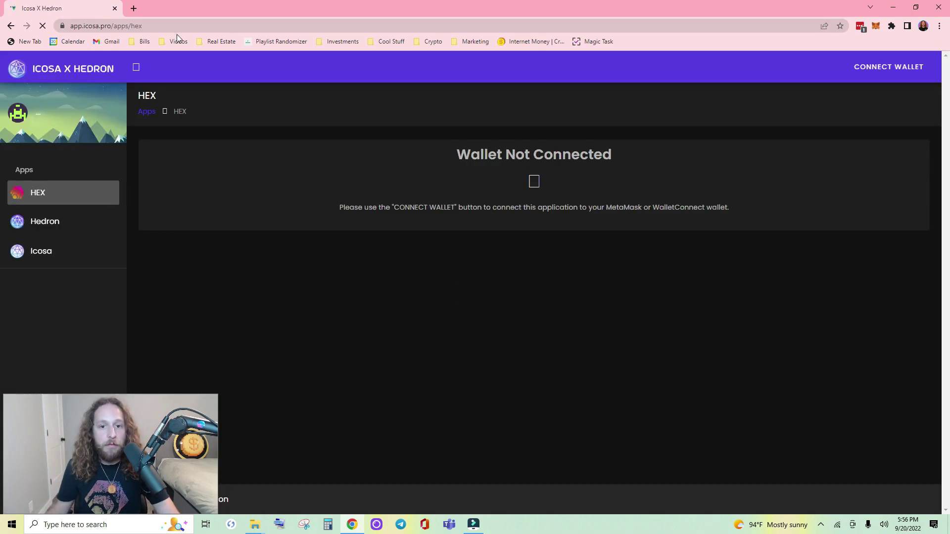
left_click(868, 71)
left_click(884, 93)
left_click(876, 69)
left_click(880, 93)
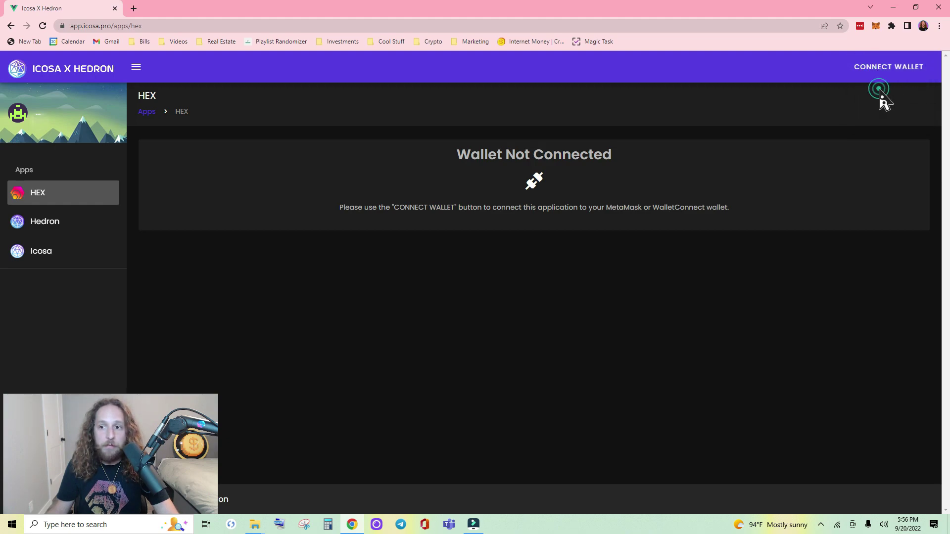
Remove apps/hex from the address and reload app.icosa.pro
left_click(288, 25)
left_click(116, 26)
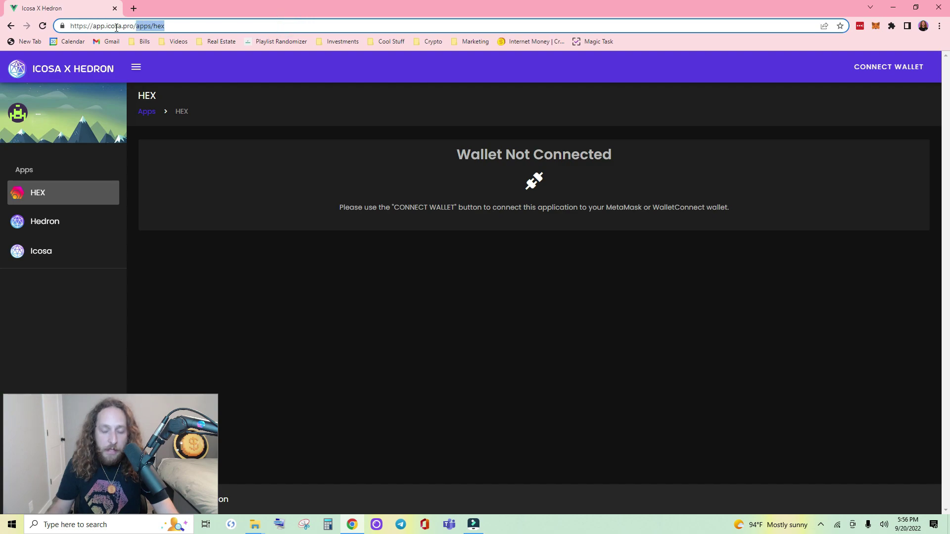
key("BackSpace")
key("BackSpace")
key("BackSpace")
key("Return")
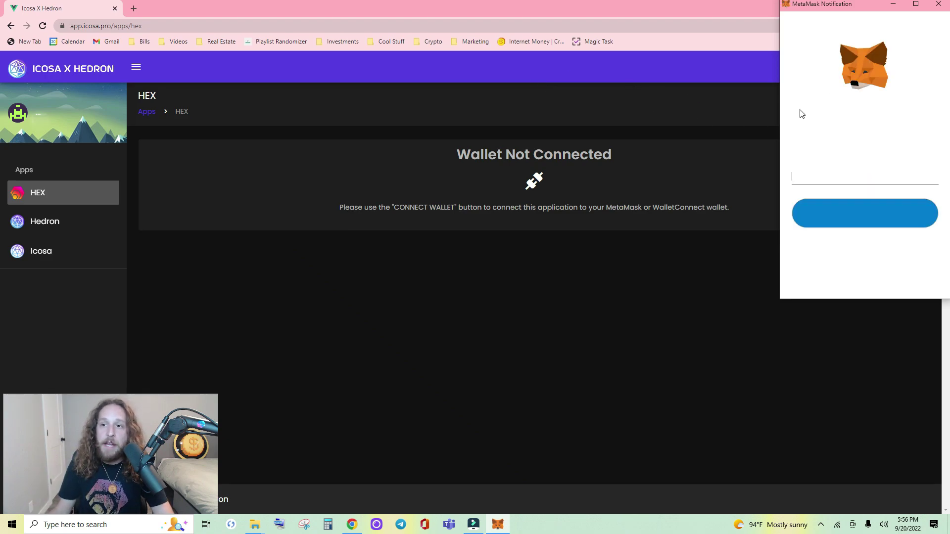
type("*")
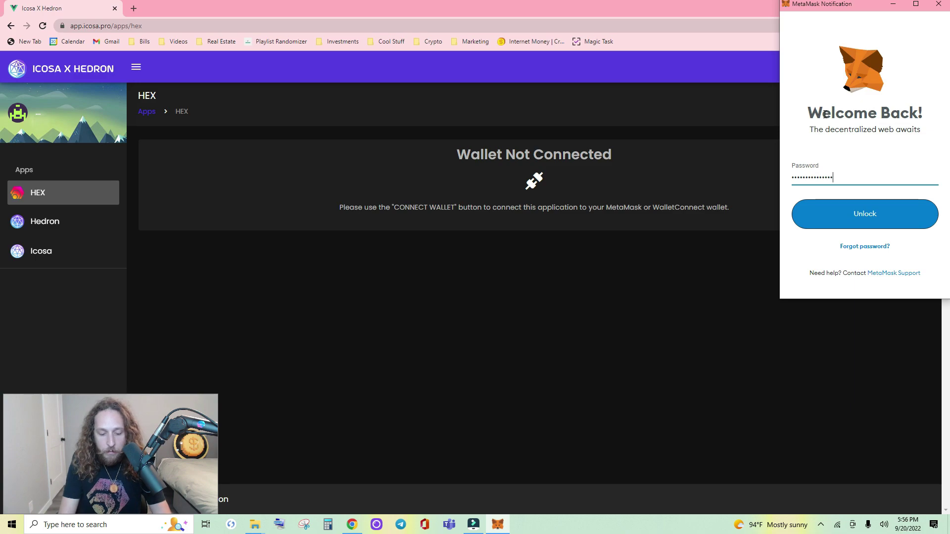
type("*")
Unlock MetaMask with the password, then bring up the Create HEX Stake form
key("Return")
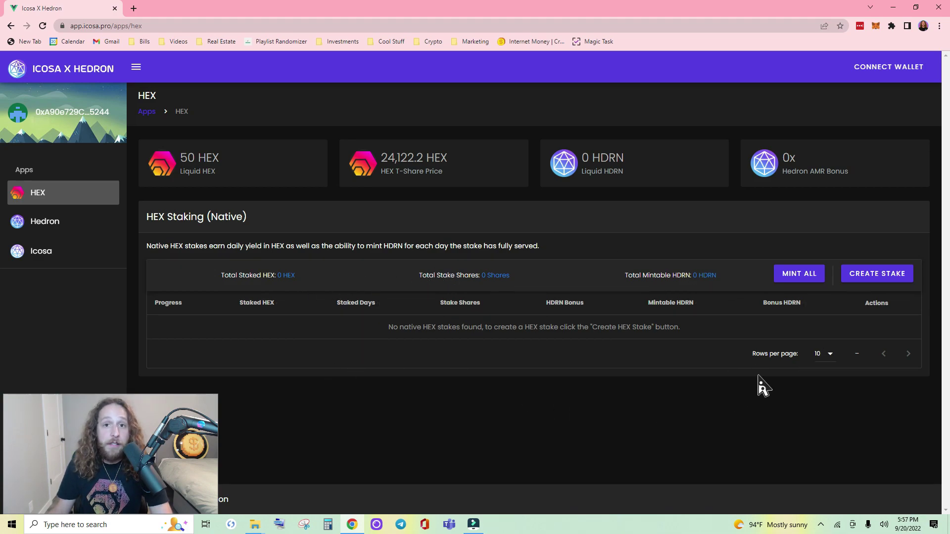
left_click(872, 284)
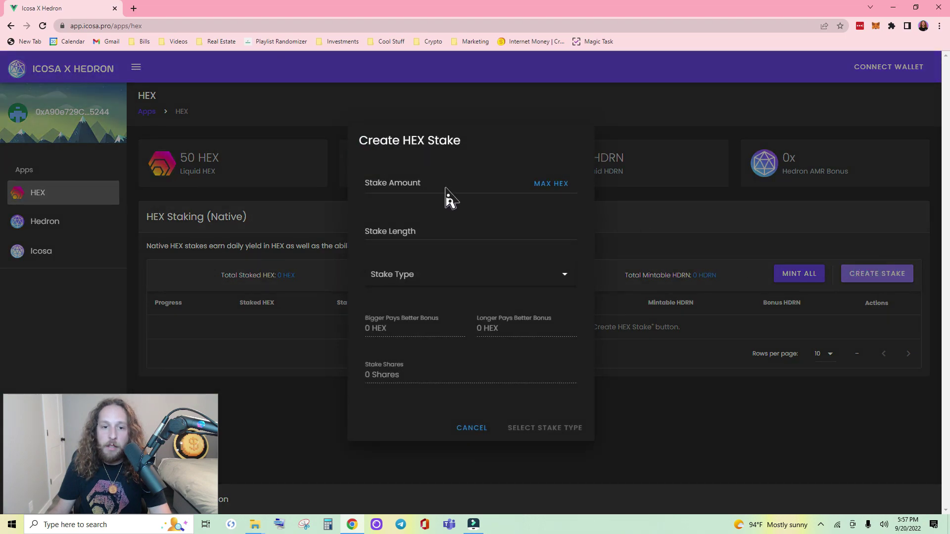
Fill the stake form with 10 HEX, 1 day and Native (HEX) type, then submit it
left_click(448, 196)
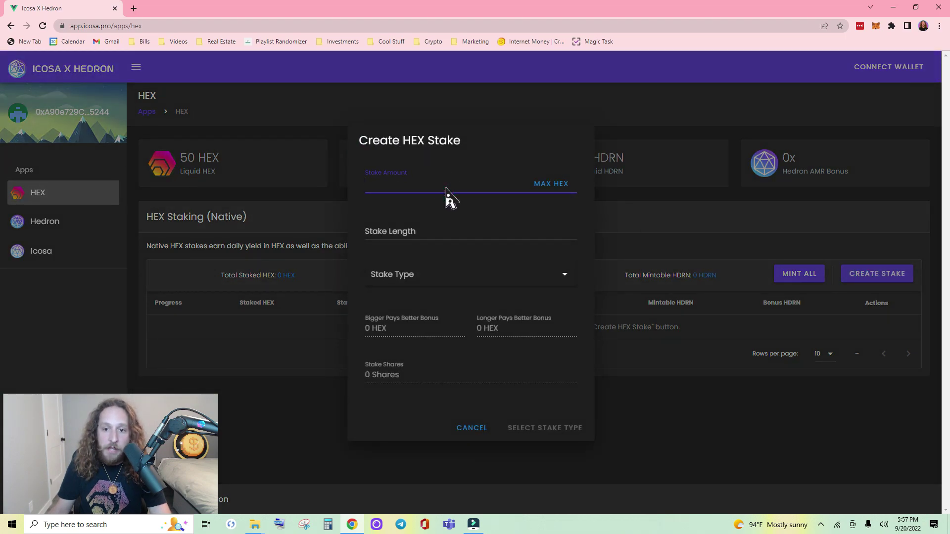
type("10")
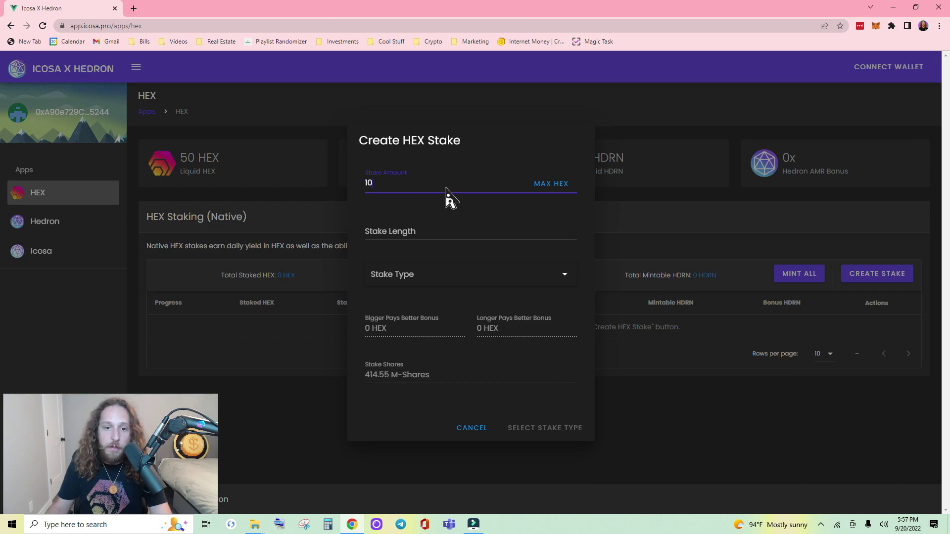
left_click(420, 232)
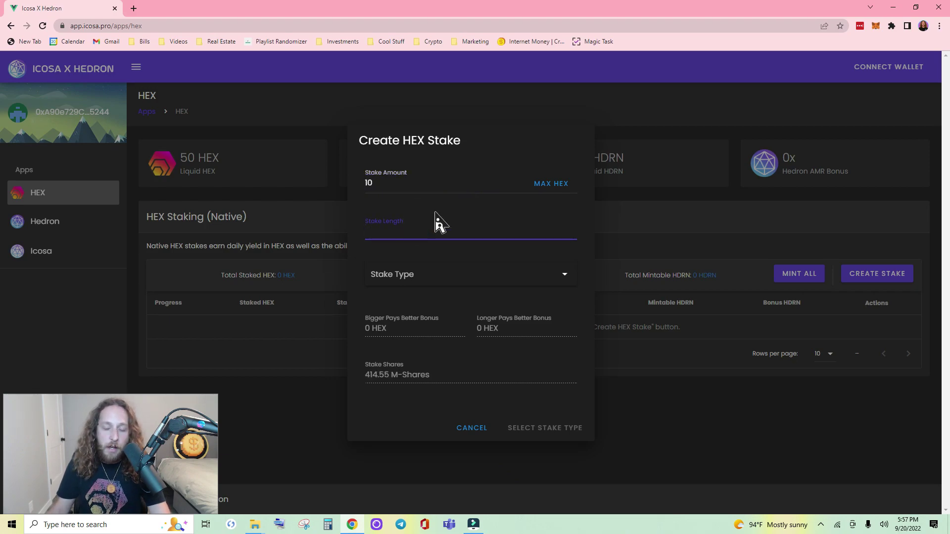
type("1")
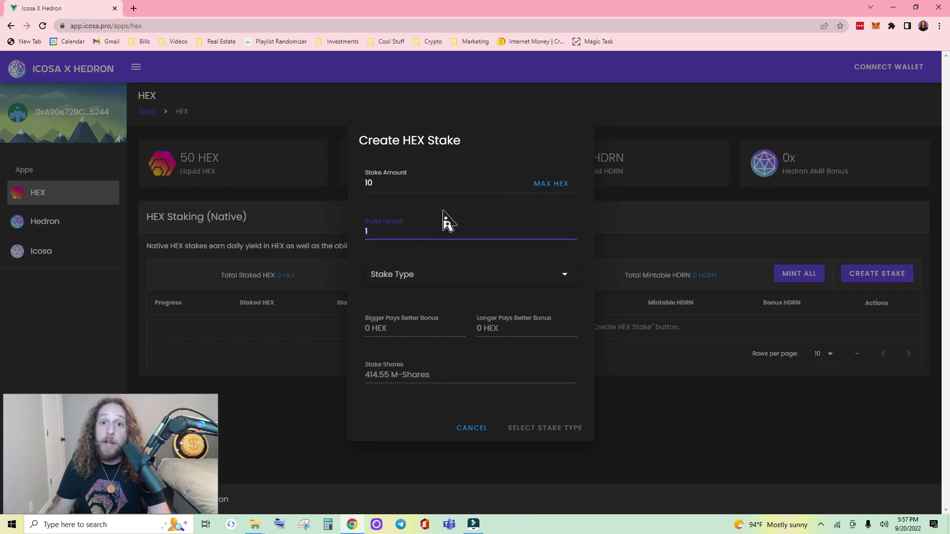
left_click(431, 281)
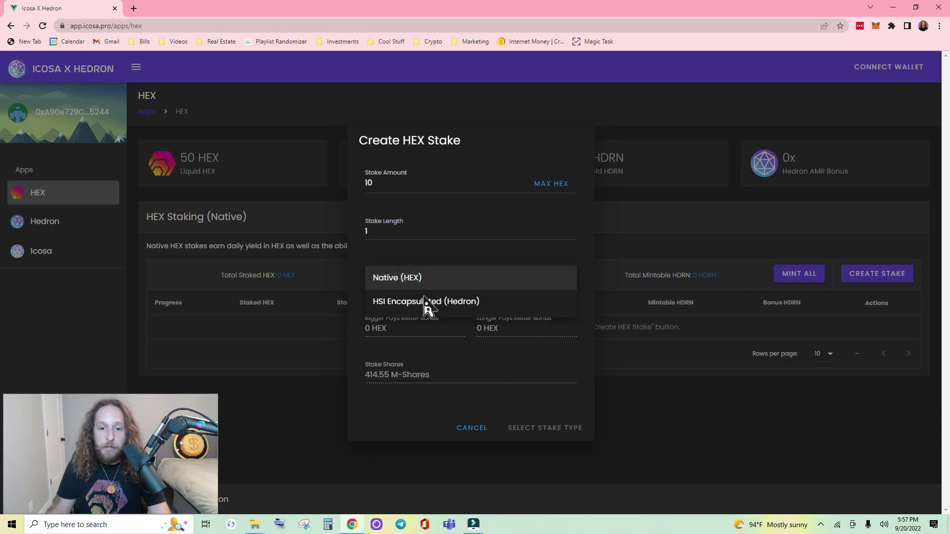
left_click(420, 282)
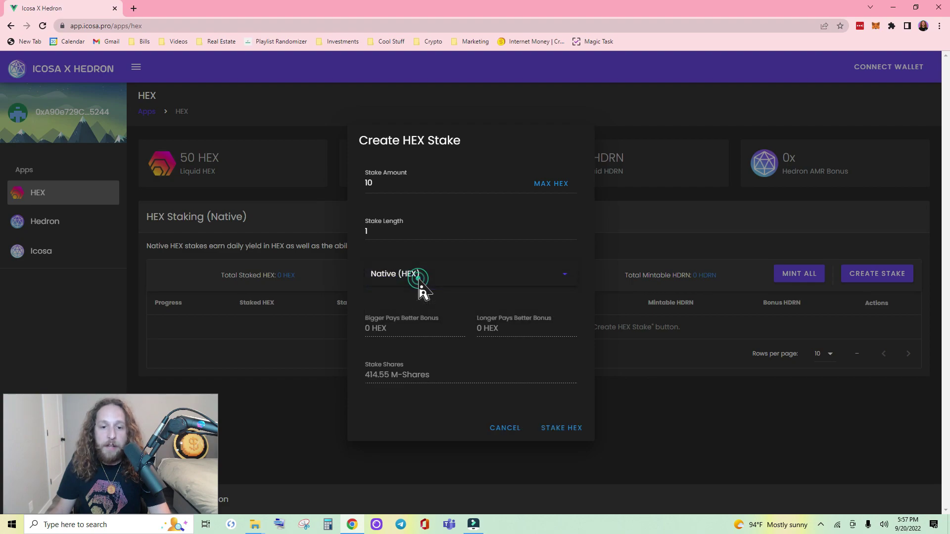
left_click(556, 431)
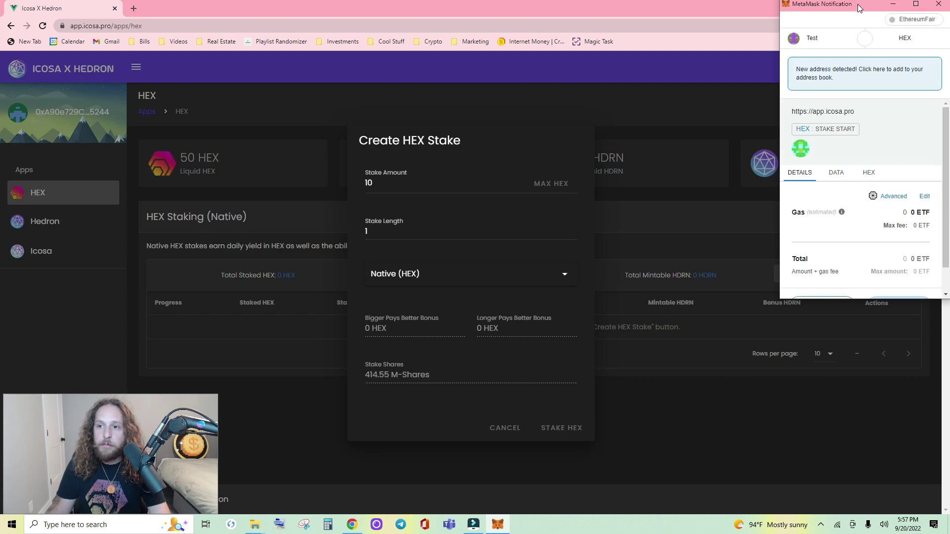
Reposition the MetaMask request window and confirm the stake-start transaction
left_click_drag(858, 4, 825, 90)
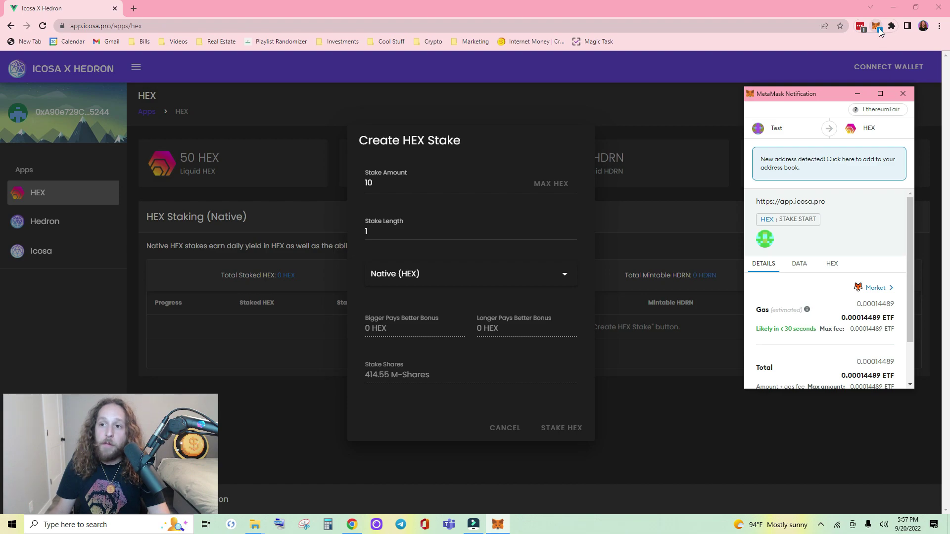
left_click_drag(839, 88, 874, 20)
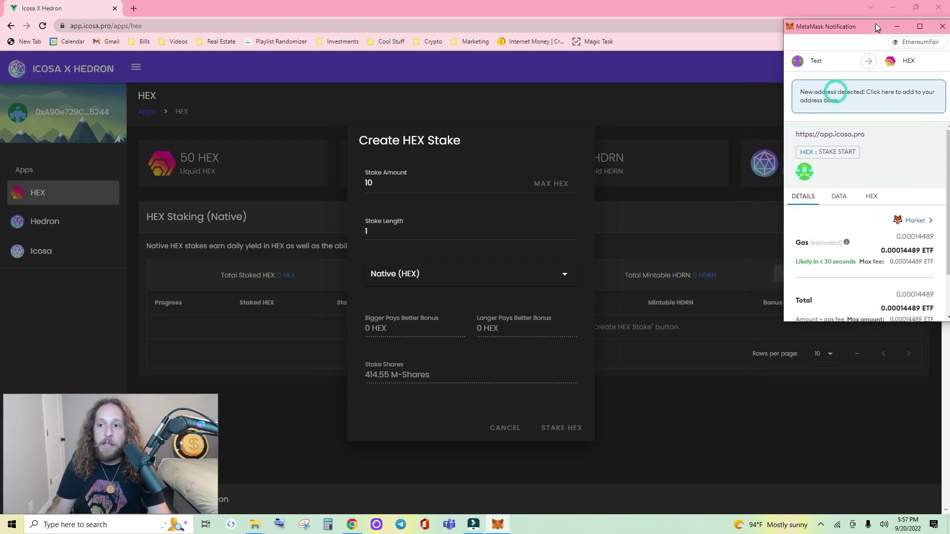
scroll(838, 181, "down", 2)
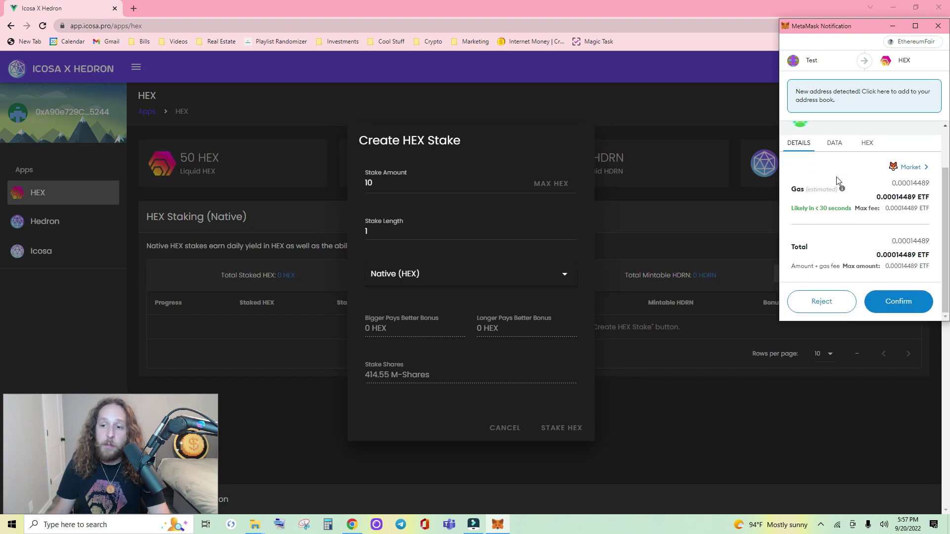
left_click(896, 305)
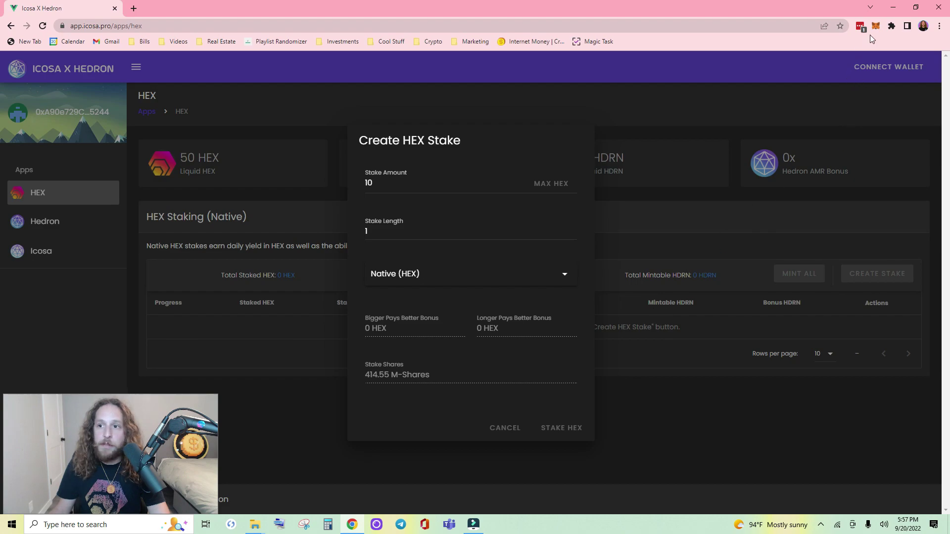
left_click(875, 28)
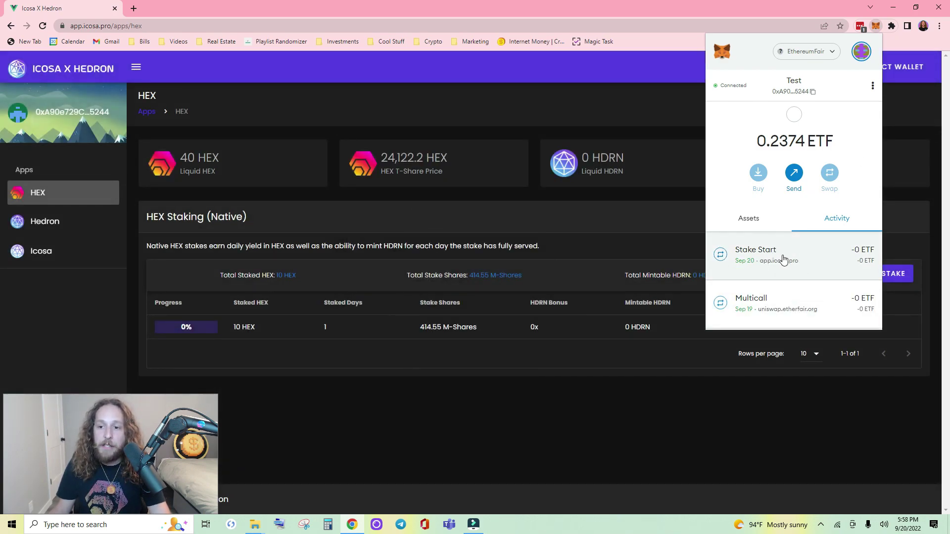
Close the MetaMask overview and show the ACTIONS menu on the 10 HEX stake row
left_click(703, 405)
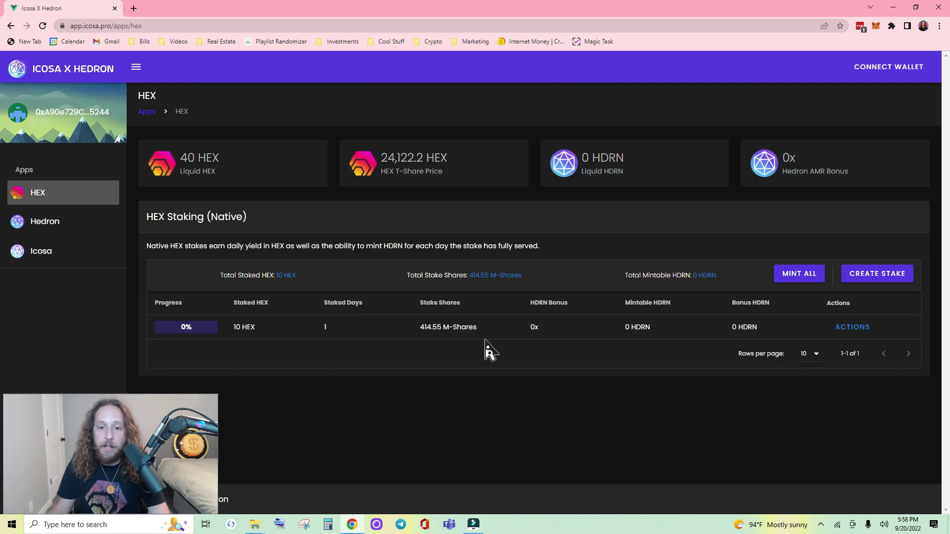
left_click(852, 328)
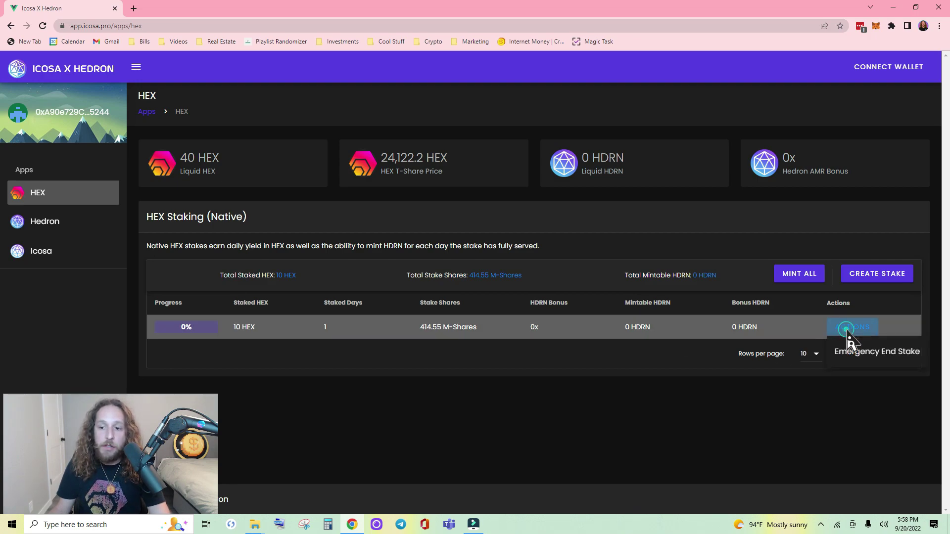